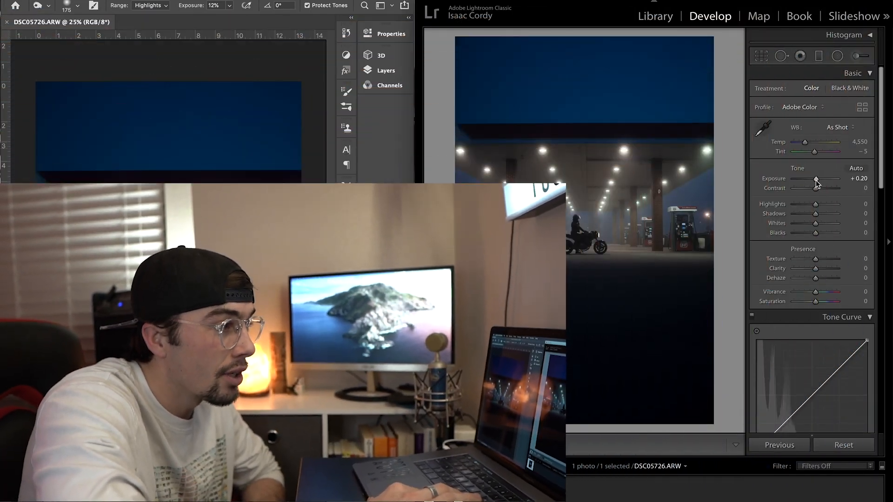
- Set the photo's Temp to 5,184, Highlights to -46, Shadows to +35 and Whites to -12
drag(816, 213, 825, 214)
drag(815, 224, 806, 205)
drag(805, 143, 807, 144)
click(582, 255)
scroll(582, 255, up, 10)
scroll(582, 254, down, 3)
drag(825, 214, 823, 214)
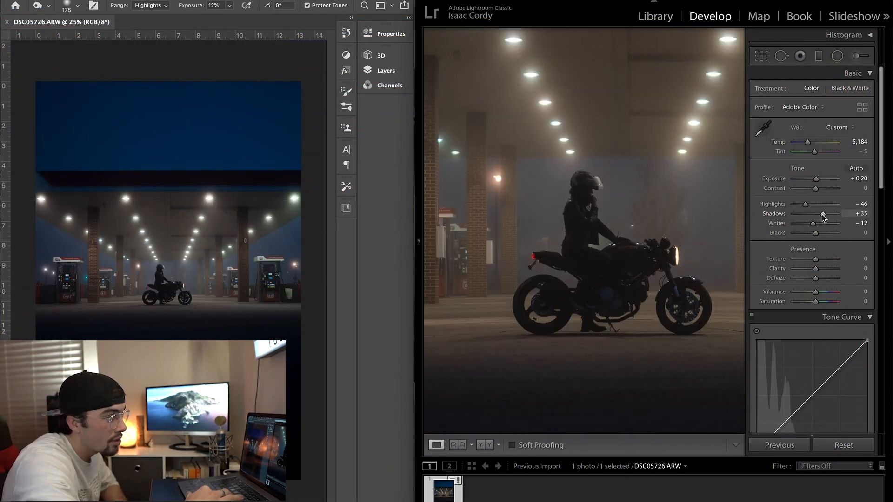
scroll(590, 250, down, 5)
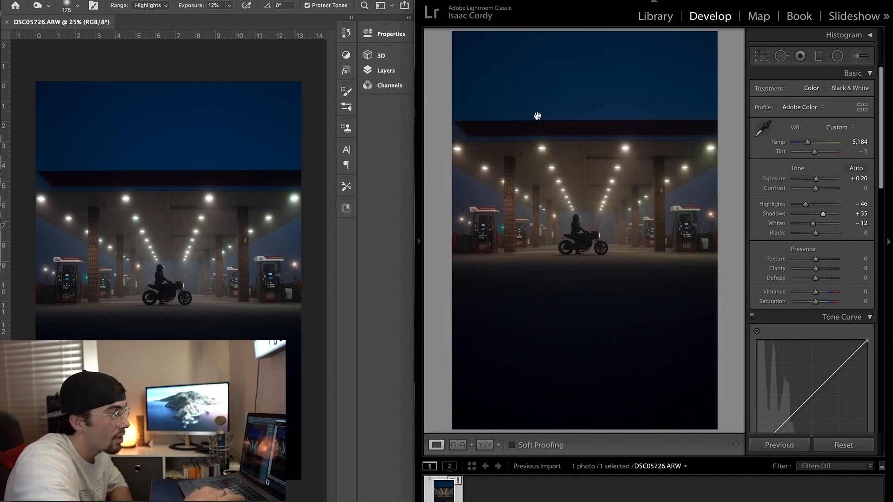
- Switch to Photoshop, open the gas station photo in the Camera Raw Filter and narrow the filter window
click(191, 219)
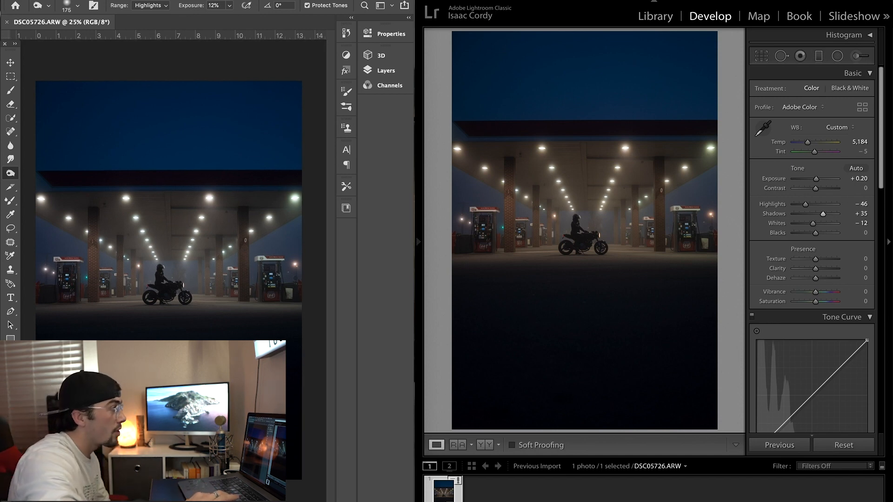
click(249, 0)
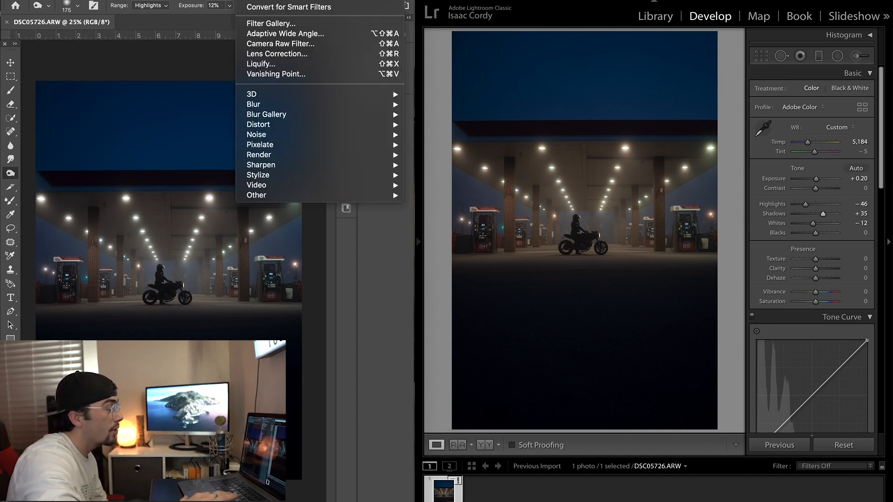
click(289, 44)
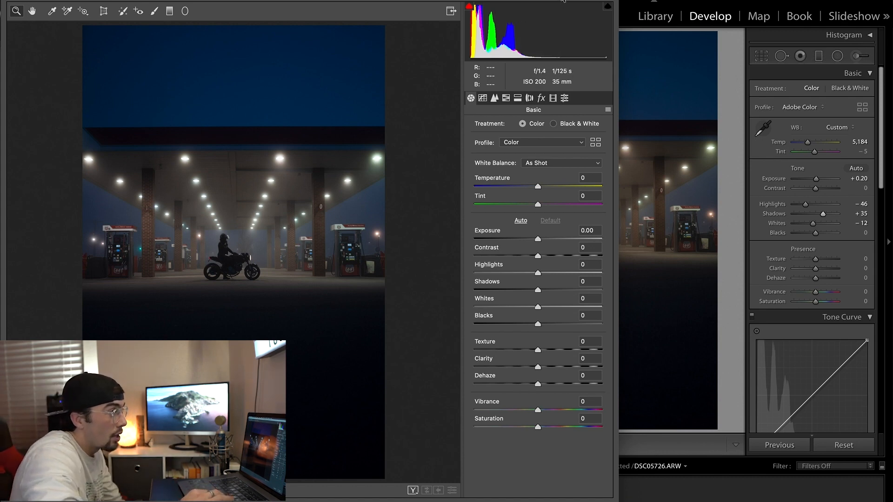
drag(618, 251, 544, 251)
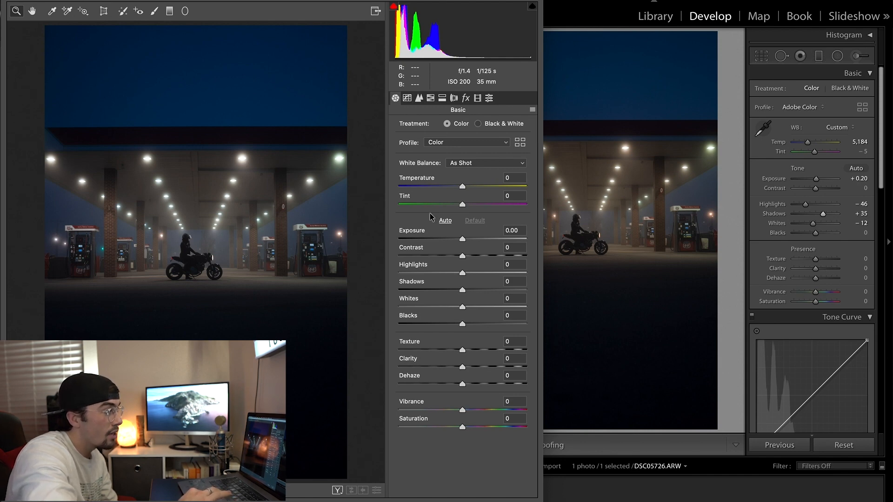
- Set Exposure to +0.20, Highlights to -46, Shadows to +35, Whites to -12, Temperature to +10 and Clarity to +4
drag(463, 239, 466, 239)
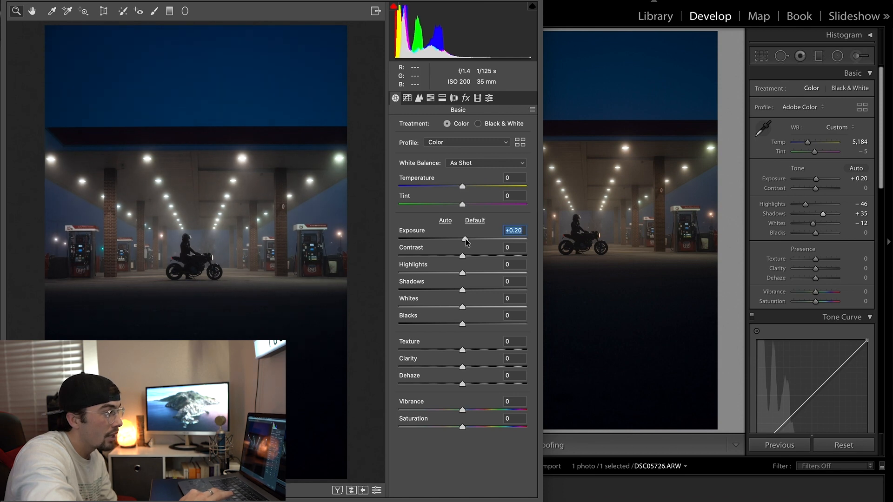
drag(463, 274, 433, 274)
drag(462, 290, 485, 292)
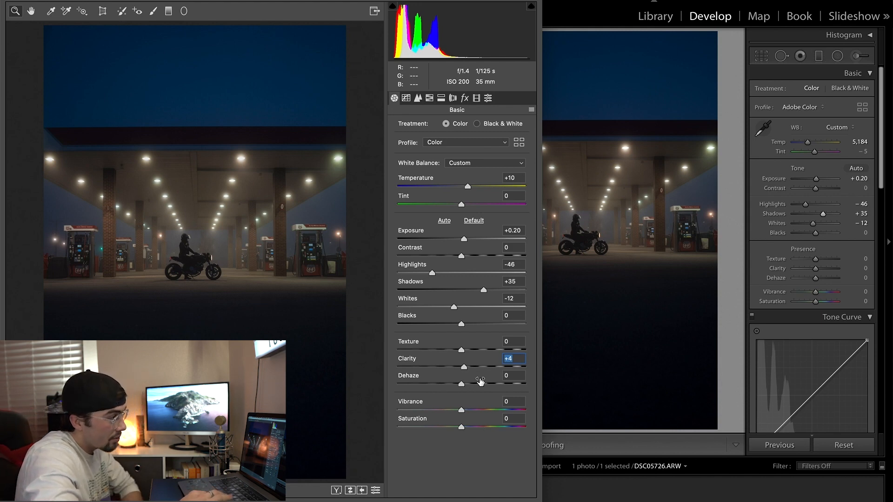
- Look through the filter's Tone Curve, Detail, HSL, Split Toning, Lens Corrections and Effects settings, ending at Basic
click(406, 98)
click(418, 98)
click(429, 99)
click(441, 98)
click(453, 98)
click(464, 98)
click(394, 98)
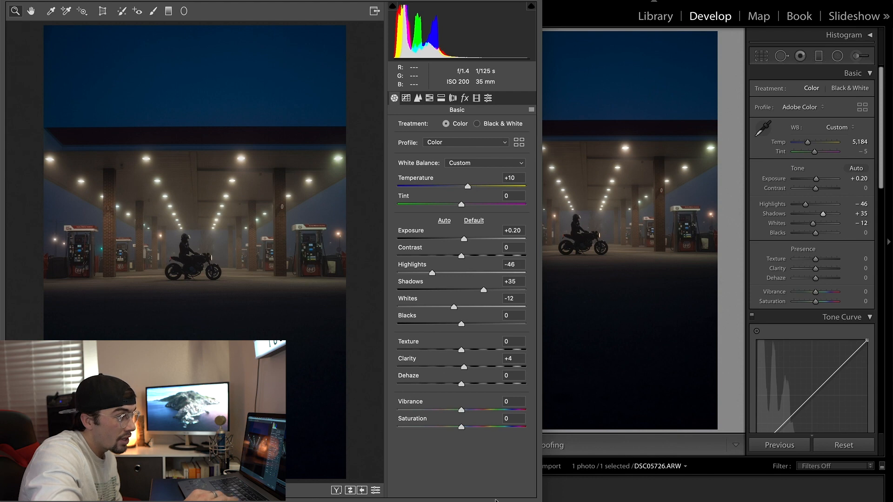
- Switch to Lightroom Classic and raise the photo's Clarity to +39
drag(816, 269, 824, 269)
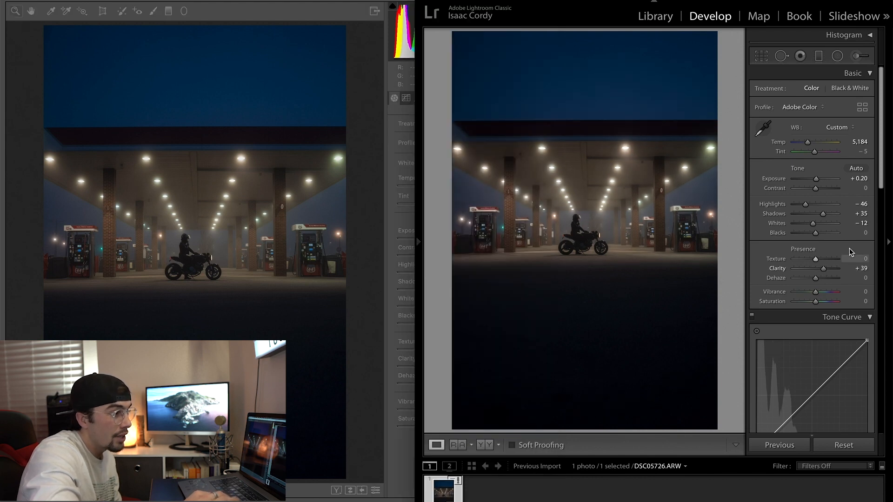
scroll(835, 249, down, 5)
scroll(835, 249, down, 2)
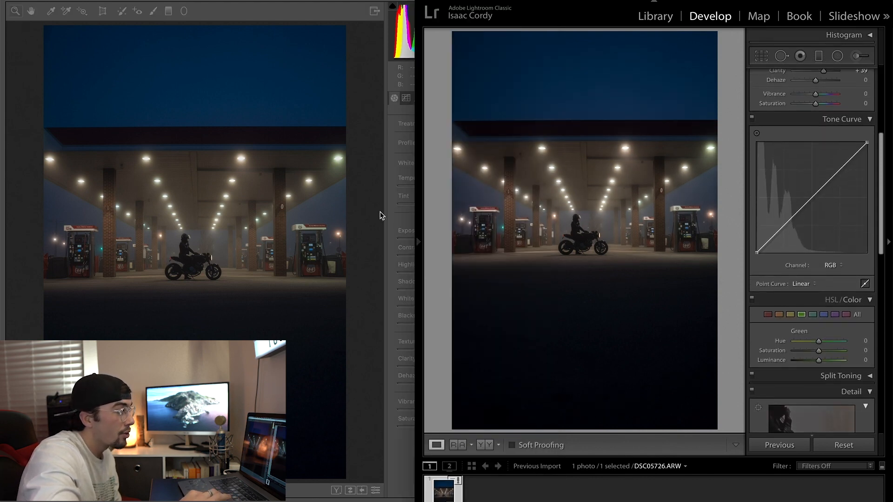
- Shape the RGB point curve into a gentle S with slightly lifted blacks in Photoshop's Camera Raw Filter and in Lightroom Classic
click(388, 228)
click(406, 98)
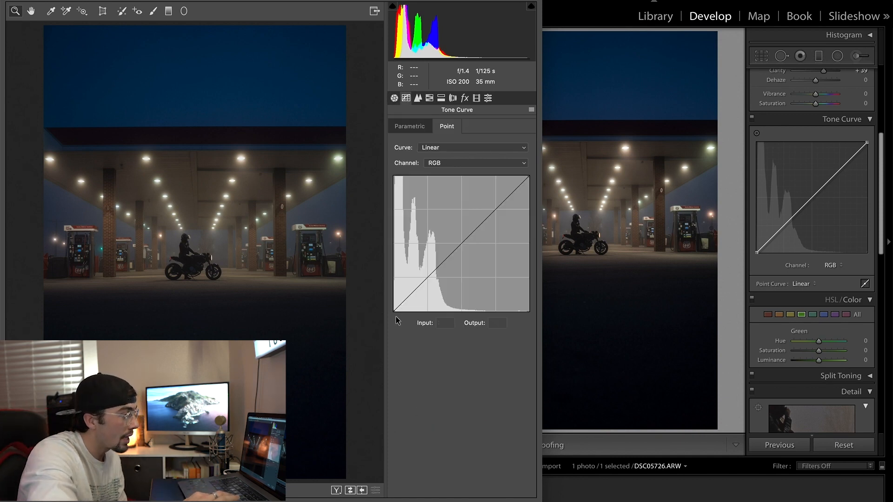
drag(394, 312, 394, 307)
drag(440, 263, 439, 274)
drag(495, 226, 494, 204)
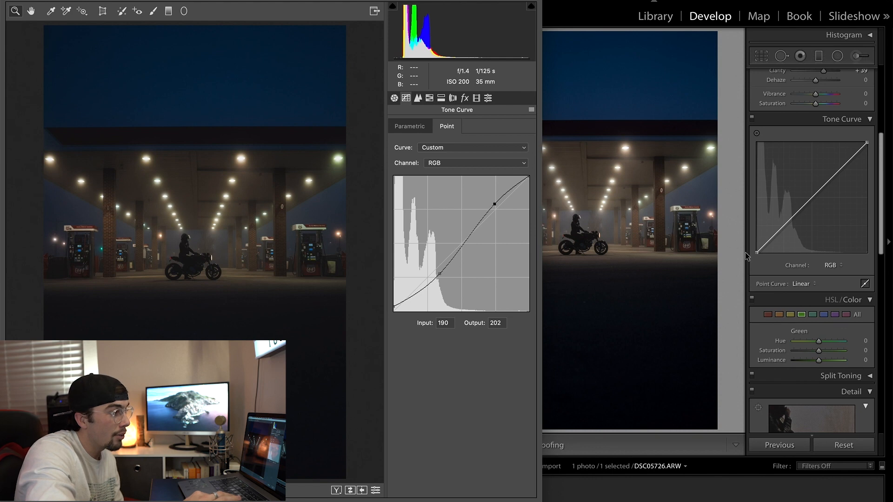
drag(757, 253, 756, 249)
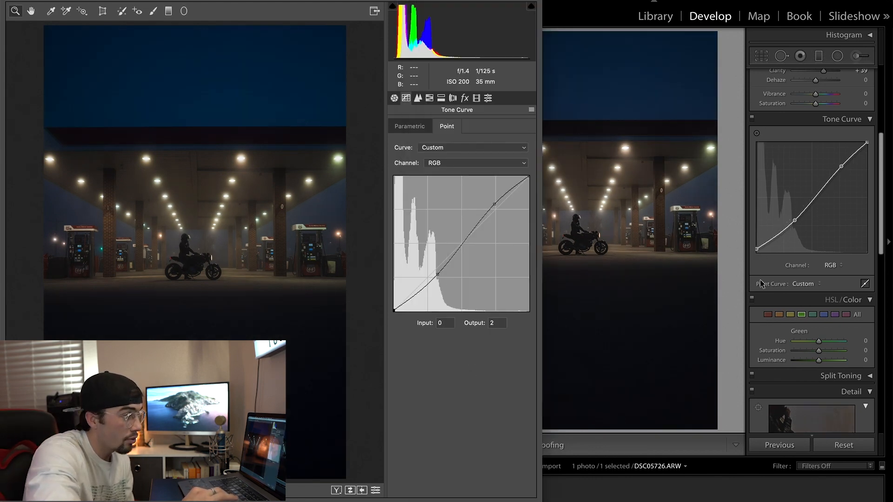
- In Lightroom Classic, compare the zoomed-in motorcycle with and without luminance noise reduction, and set Luminance to 26
click(418, 99)
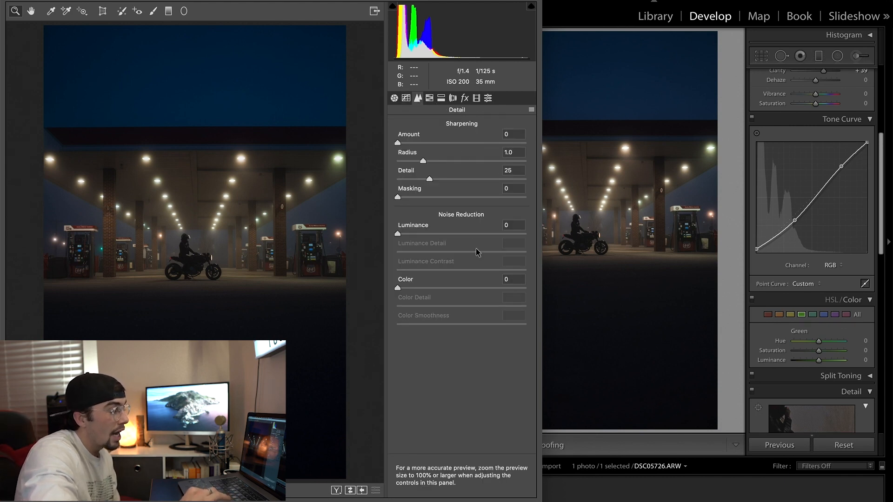
scroll(811, 324, down, 5)
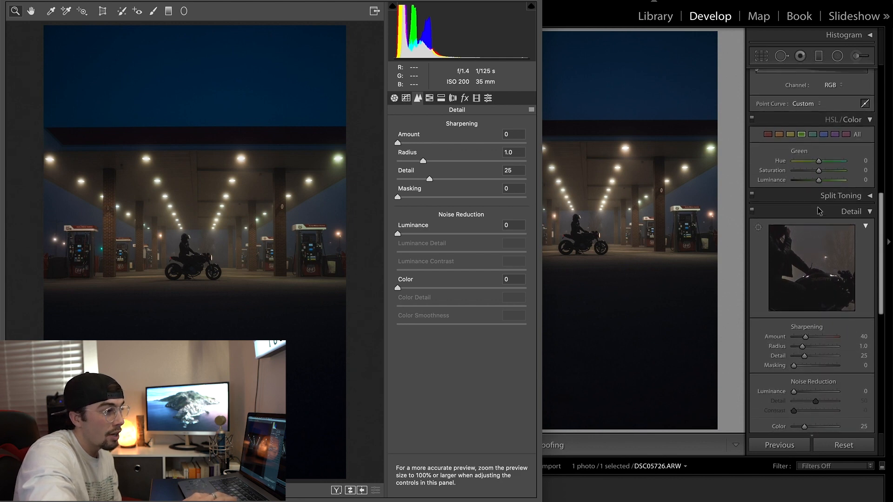
click(807, 217)
scroll(816, 239, down, 3)
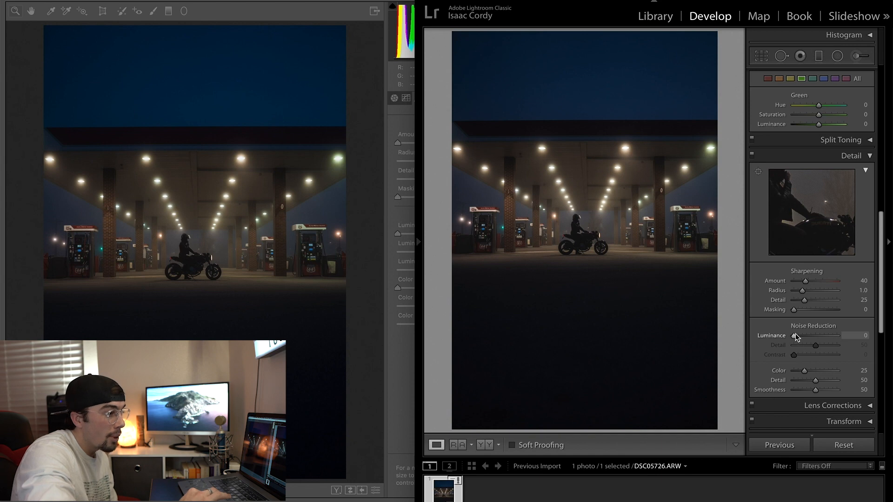
drag(795, 336, 805, 337)
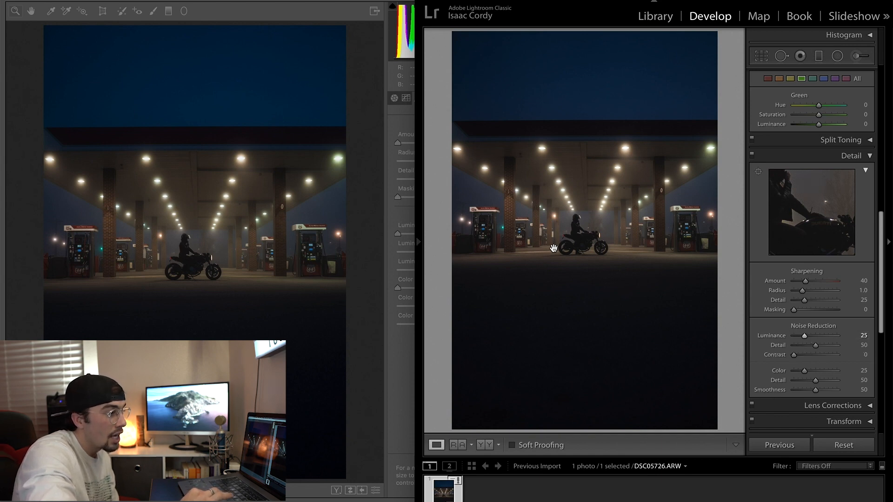
click(584, 235)
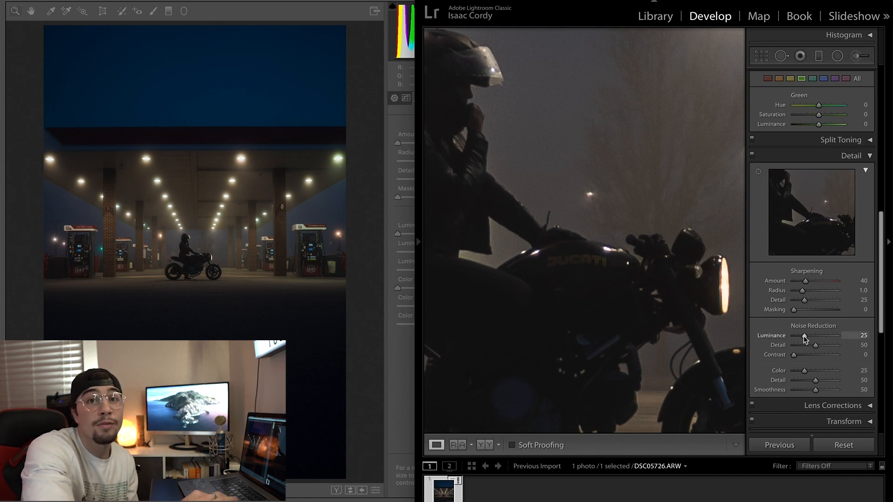
drag(804, 337, 714, 322)
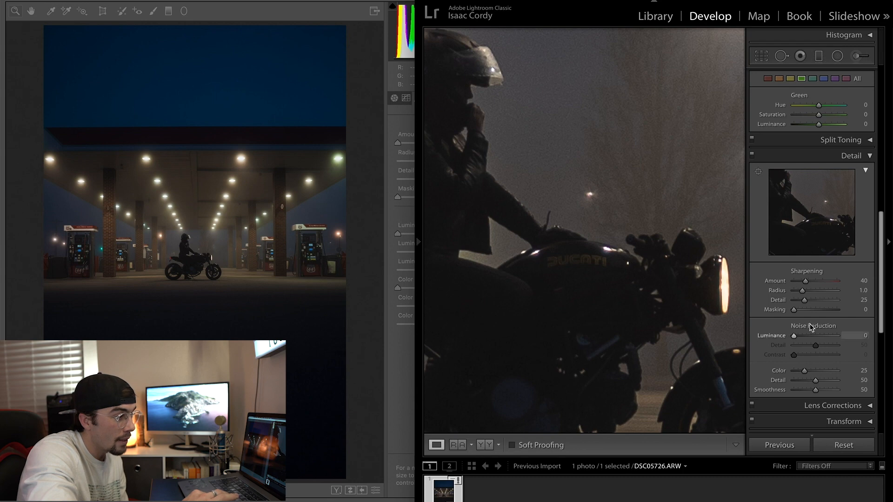
click(802, 335)
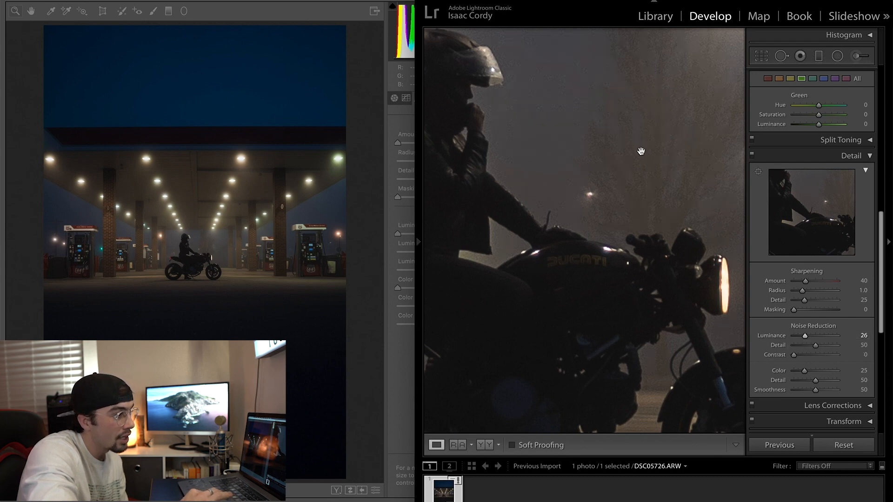
- Switch to Photoshop's Camera Raw Filter and set the luminance noise reduction to 25
click(221, 255)
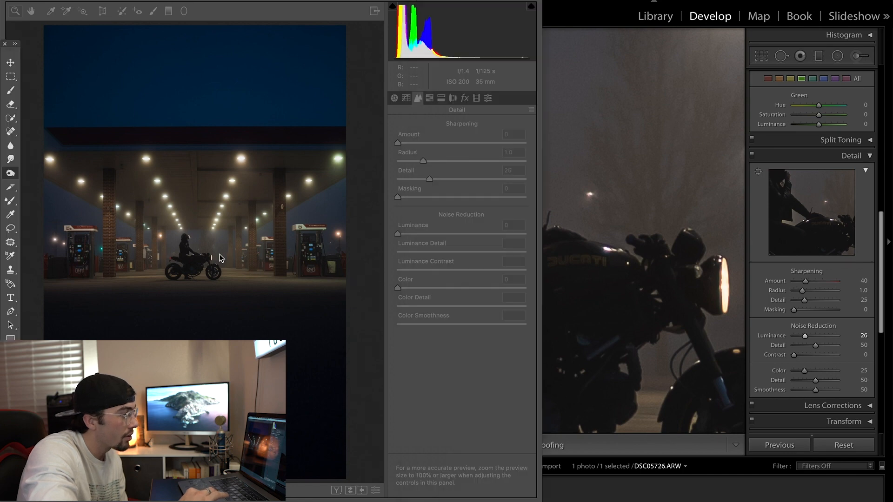
click(512, 225)
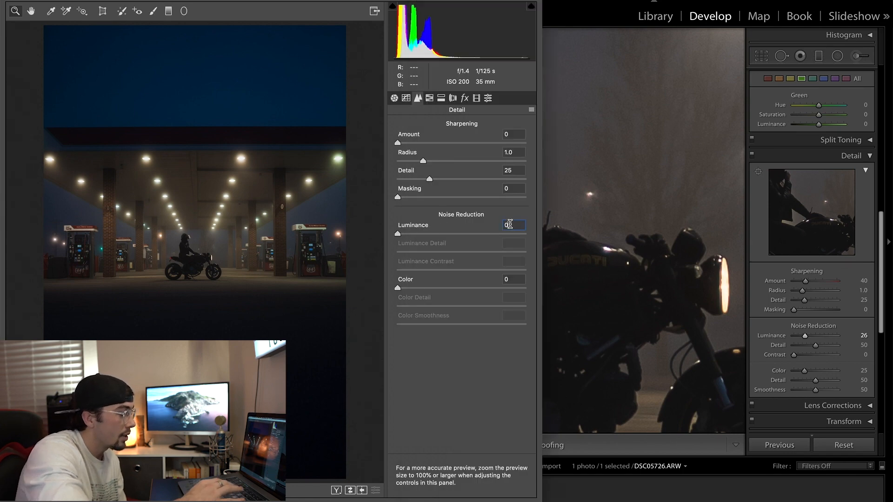
key(BackSpace)
text(25)
key(Return)
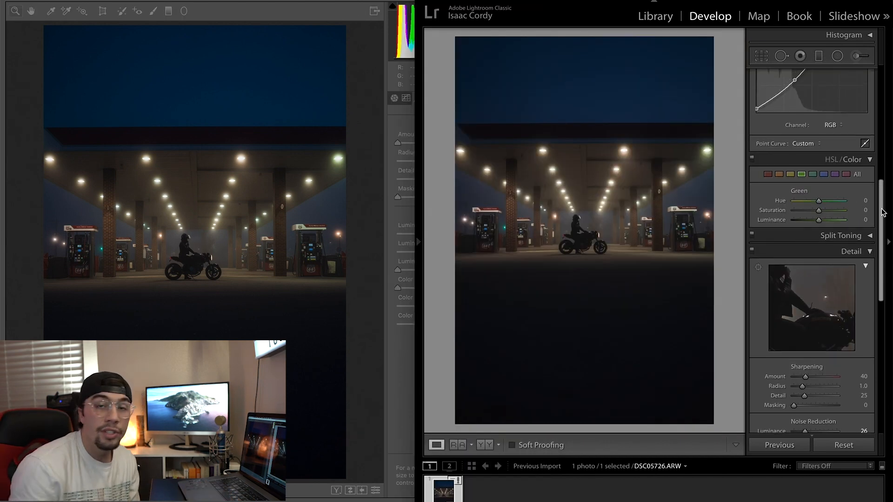
- Examine the HSL/Color controls in Lightroom Classic, and the Hue, Saturation and Luminance adjustments in Photoshop's Camera Raw Filter
drag(883, 212, 883, 200)
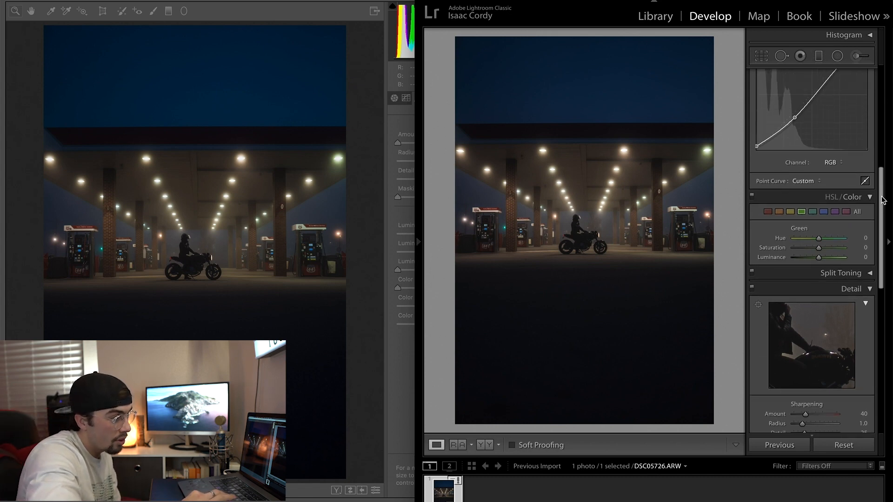
click(834, 199)
click(853, 199)
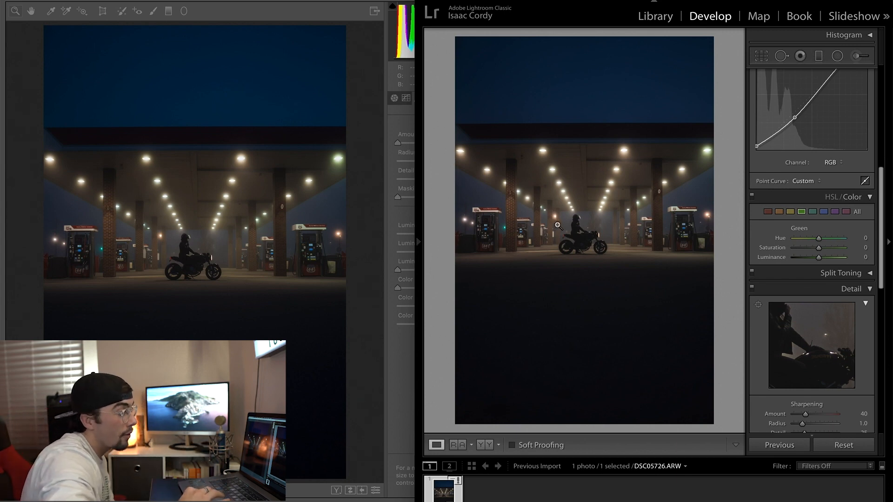
click(374, 273)
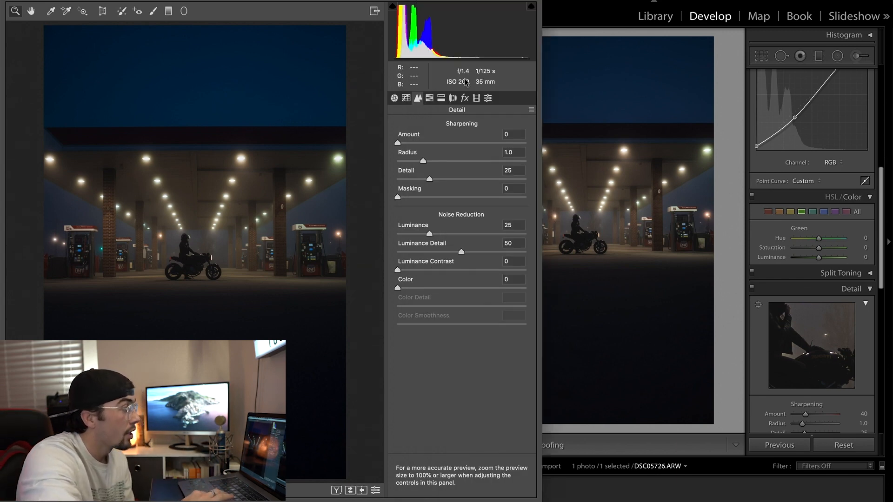
click(429, 98)
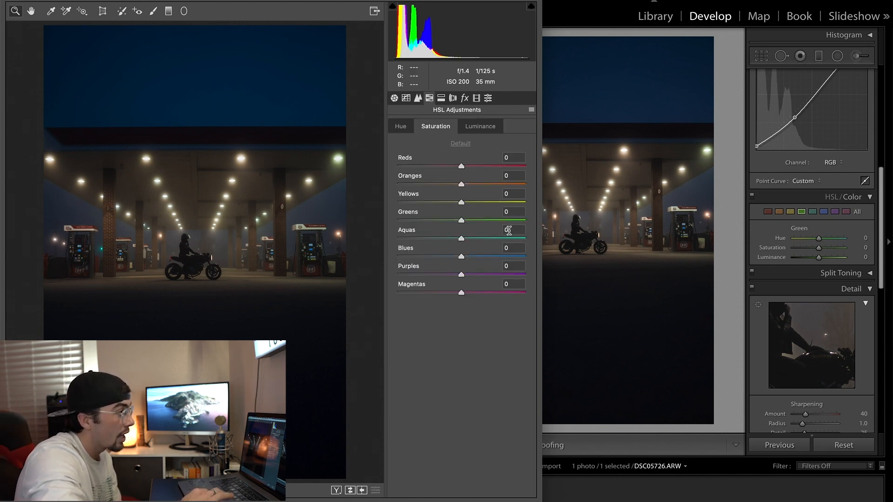
click(403, 131)
click(430, 131)
click(468, 131)
click(437, 131)
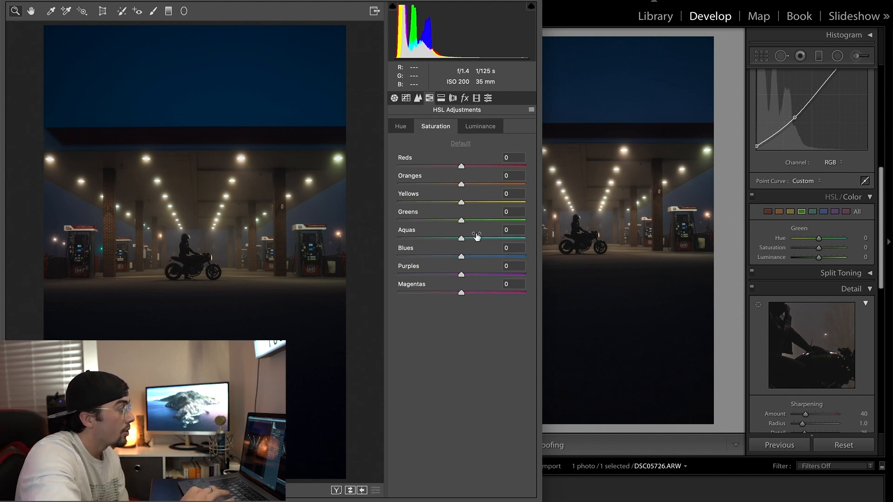
- Set blue saturation to -90 in both Camera Raw and Lightroom Classic, with blue luminance at +37 and +36 respectively
drag(462, 259, 418, 255)
drag(411, 256, 407, 256)
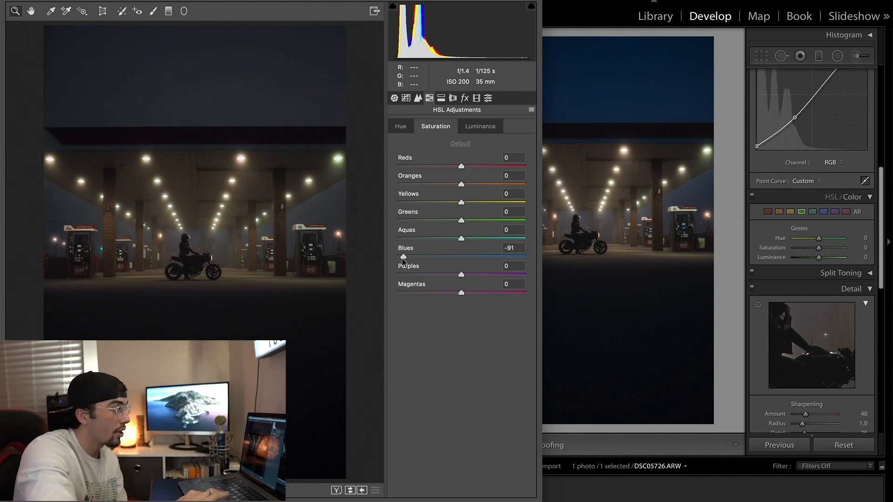
drag(403, 261, 405, 262)
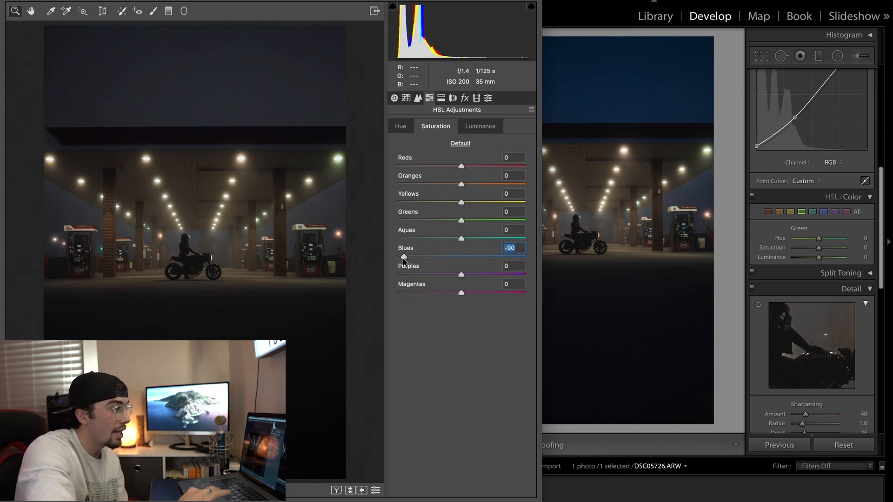
click(827, 211)
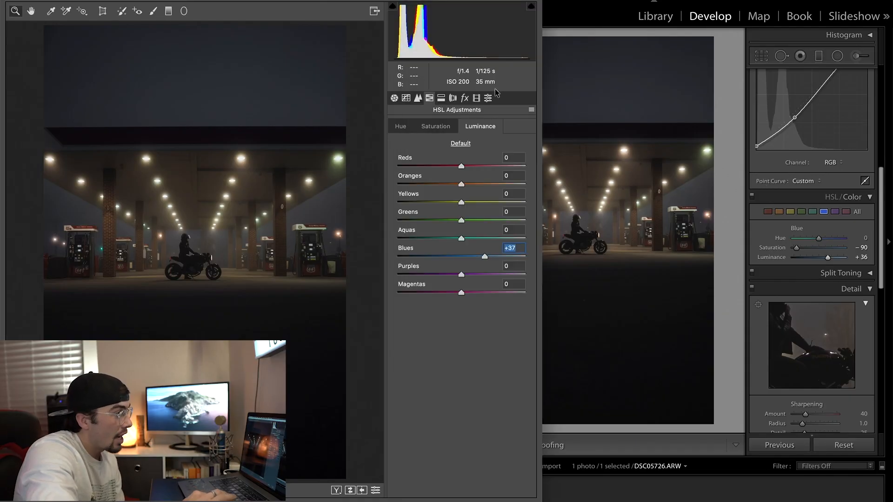
- Split tone the shadows in Camera Raw with Hue 225 and Saturation 5
click(441, 99)
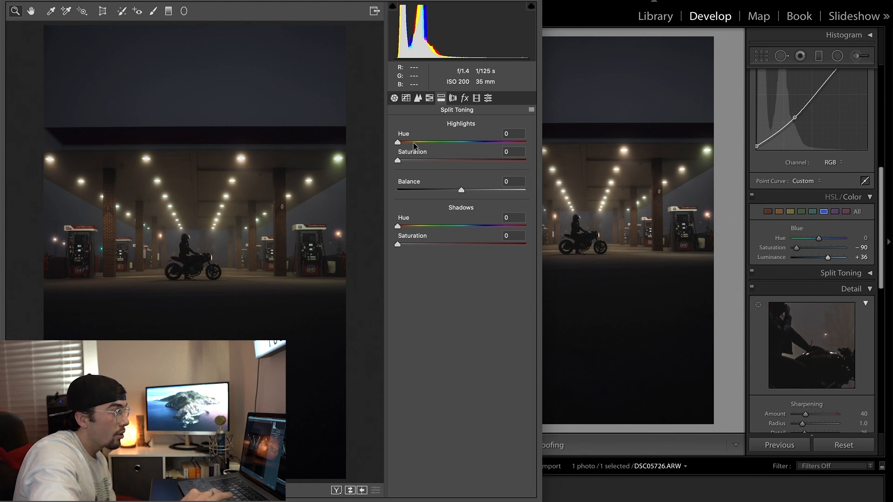
drag(398, 228, 477, 227)
drag(398, 245, 404, 247)
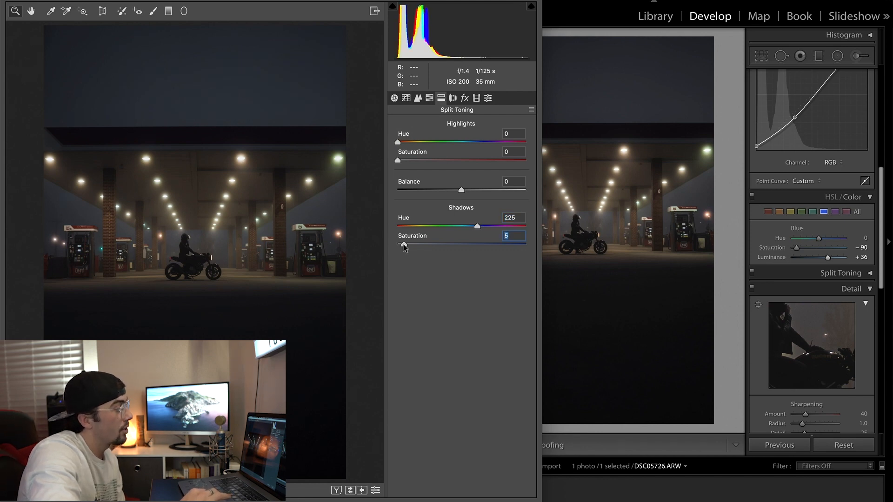
- Add grain to the photo in Camera Raw with an Amount of 29
click(452, 98)
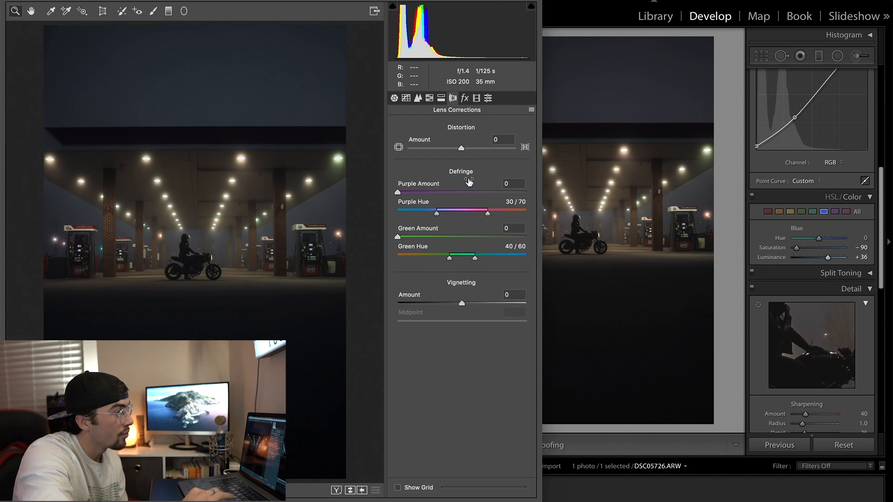
click(464, 99)
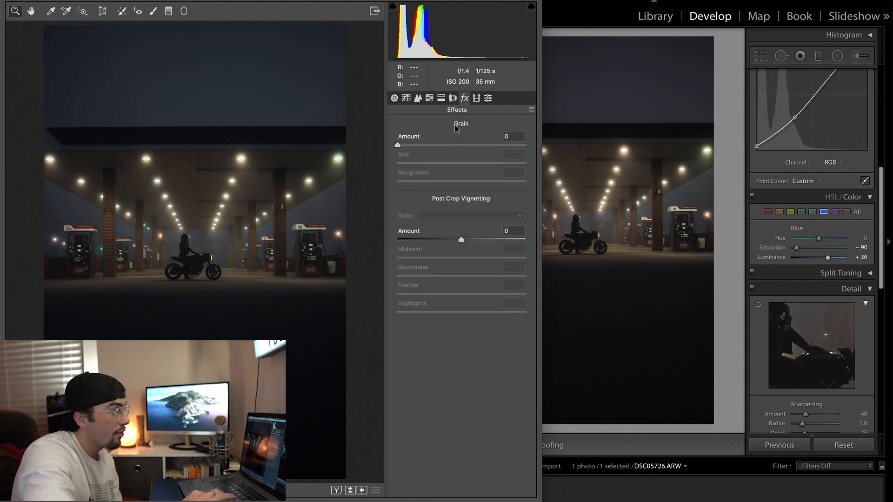
drag(398, 146, 434, 145)
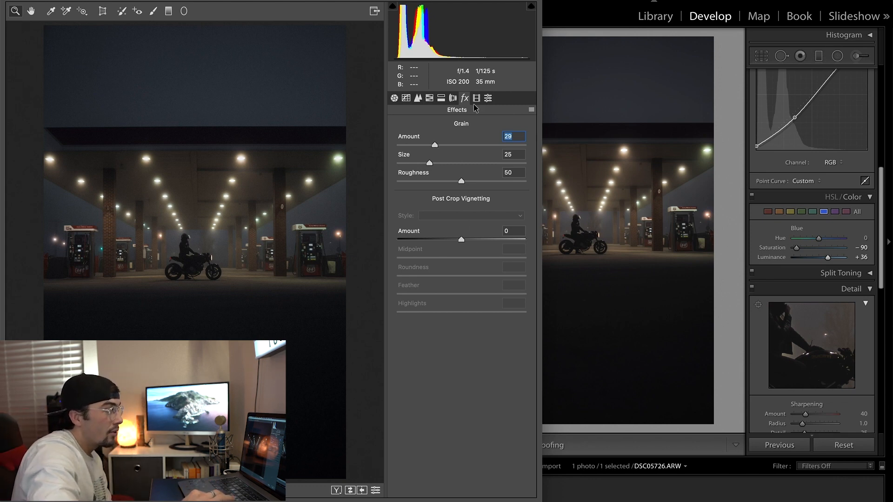
- Switch to Lightroom Classic and add a small amount of grain to the photo
click(866, 378)
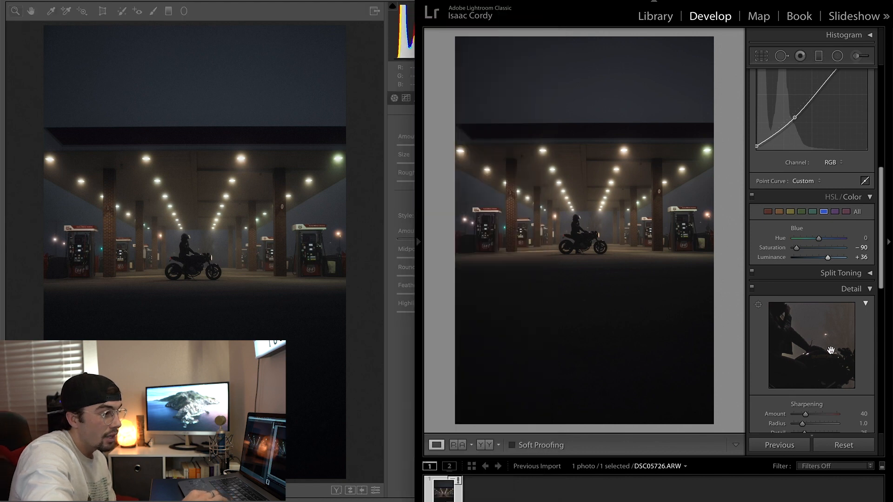
scroll(831, 350, down, 10)
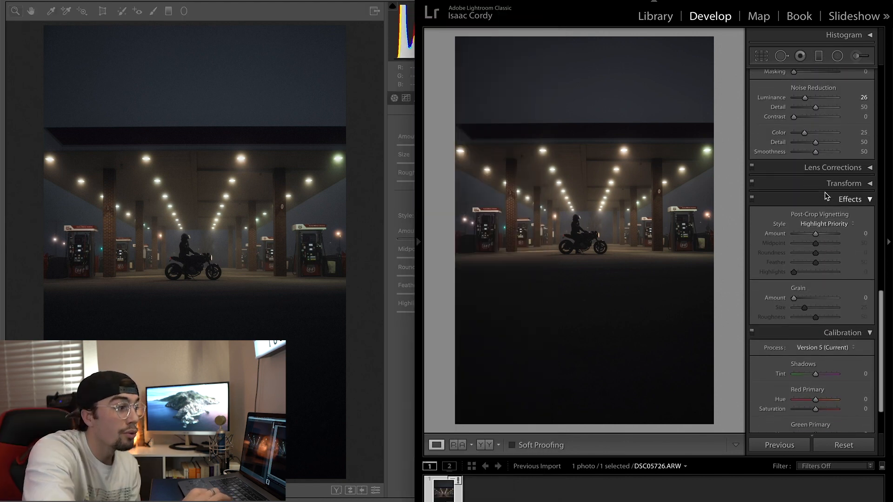
scroll(824, 192, down, 3)
drag(795, 240, 802, 241)
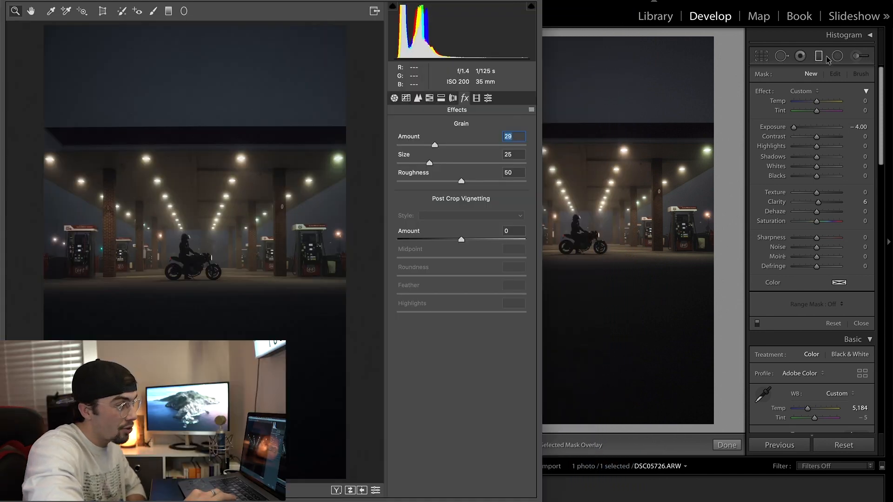
- Add a graduated filter in Lightroom Classic from the photo's bottom edge up to just below the motorcycle, with Exposure -2.57, Contrast 33 and Clarity 100
click(826, 59)
click(822, 57)
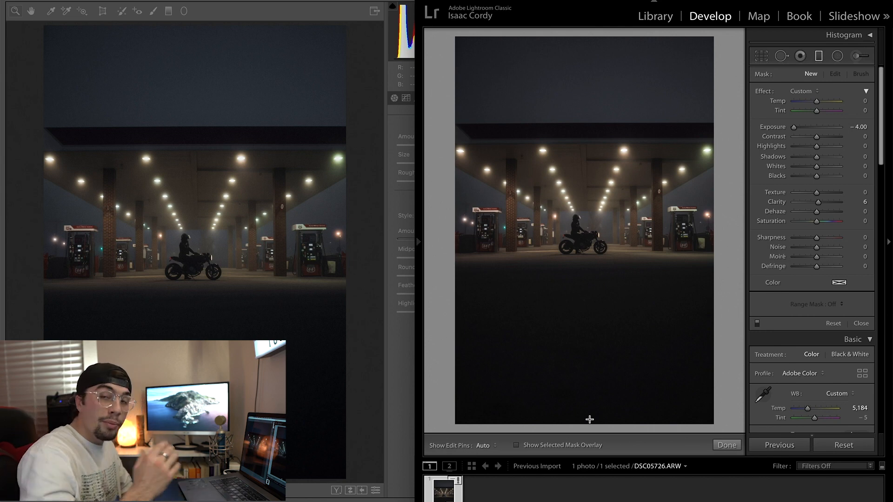
drag(588, 425, 587, 258)
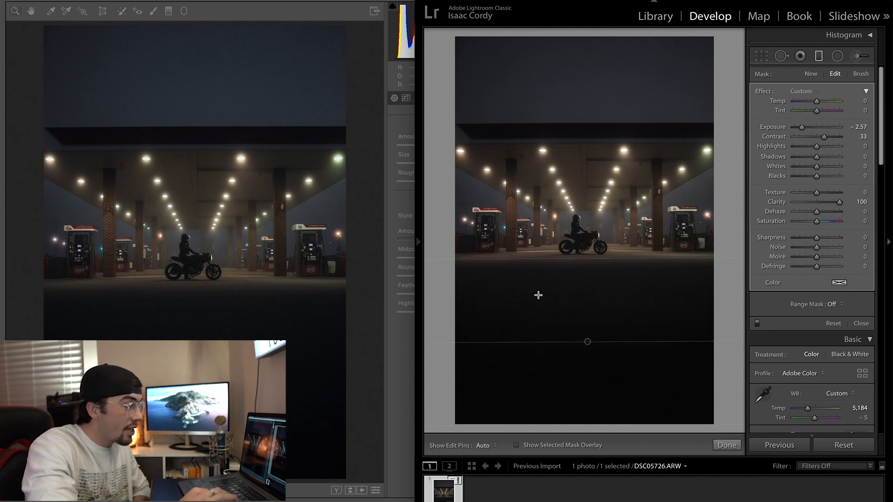
- Switch to Photoshop's Camera Raw Filter and draw a graduated filter from the photo's bottom edge up to just below the motorcycle
click(195, 149)
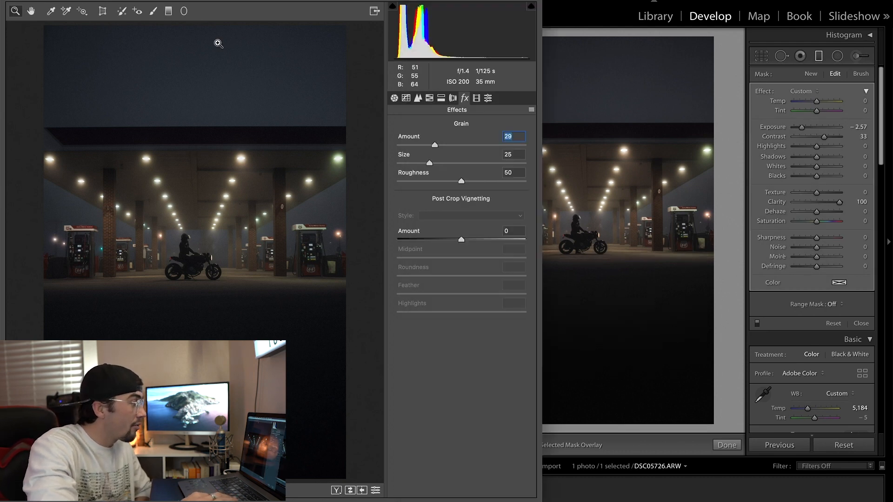
click(168, 11)
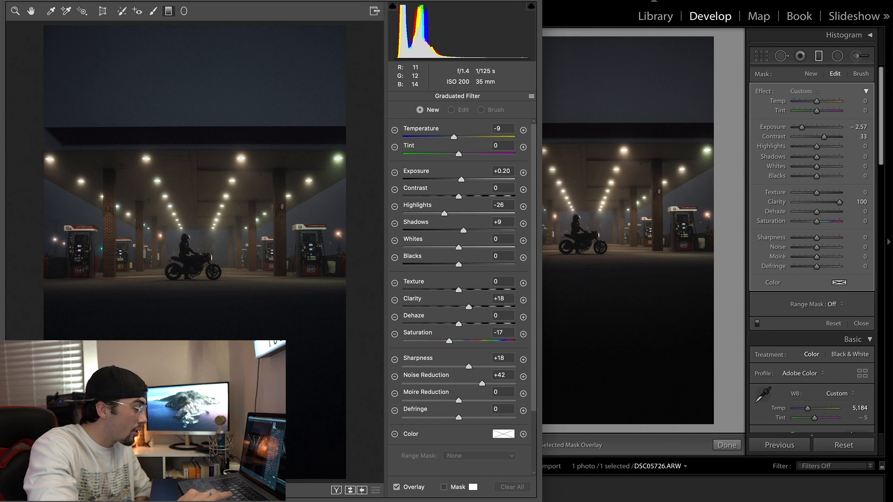
drag(190, 480, 189, 284)
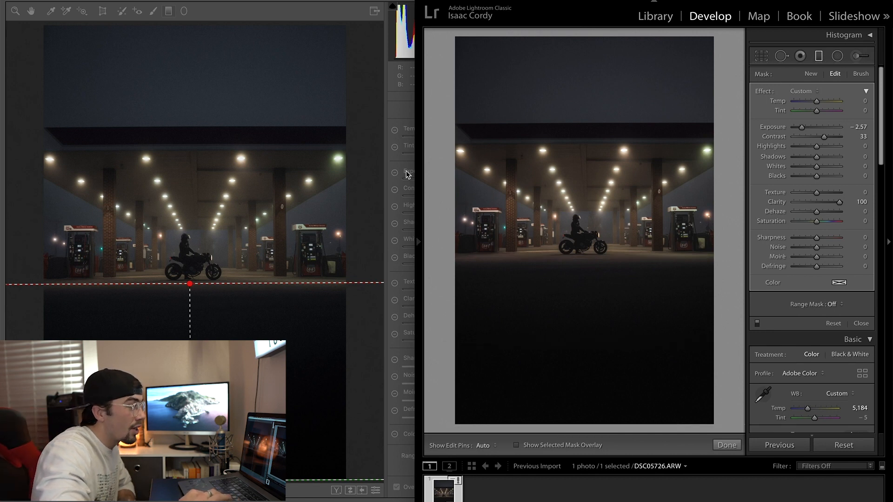
- Add a tall radial filter centred on the motorcycle in Lightroom Classic with Exposure 0.14, Shadows 24 and Clarity 19
click(837, 57)
drag(588, 237, 649, 173)
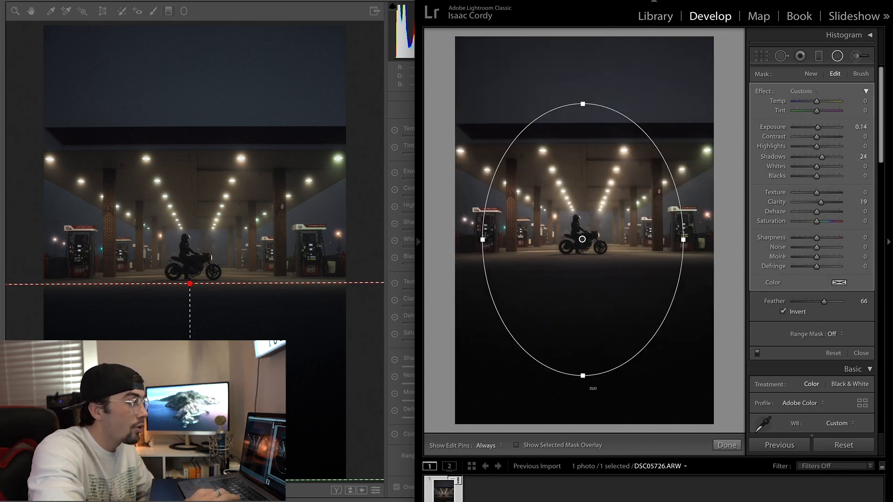
- Add a matching radial filter in Camera Raw with Exposure +0.15, Shadows +25, Clarity +19, Noise Reduction +23, and Contrast and Temperature at 0
click(185, 10)
drag(191, 260, 272, 152)
mouse_move(465, 173)
mouse_down()
mouse_move(473, 180)
mouse_move(461, 181)
mouse_up()
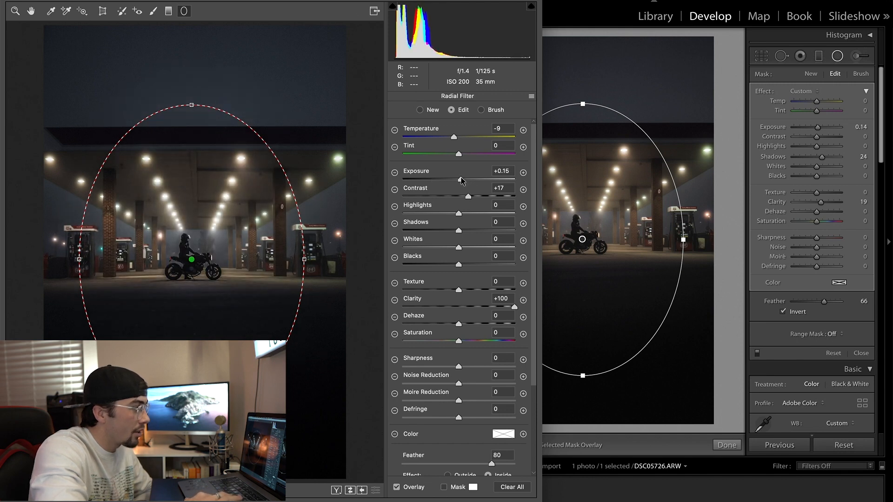
double_click(468, 197)
double_click(515, 308)
drag(459, 307, 470, 308)
drag(471, 231, 472, 229)
double_click(460, 140)
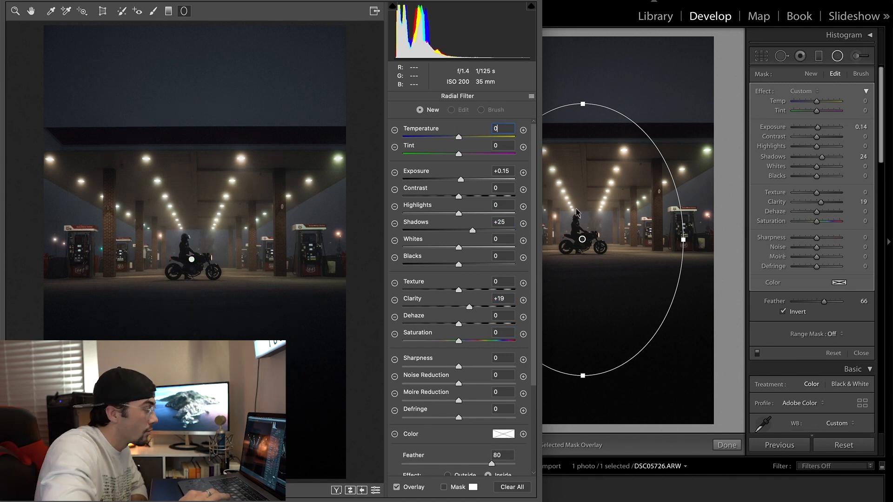
drag(459, 384, 471, 384)
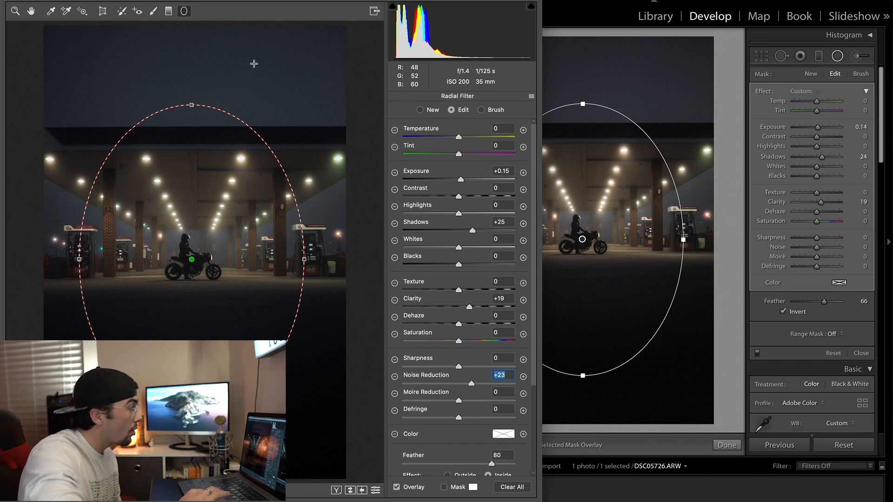
- Paint an Adjustment Brush stroke along the dark edge of the gas station canopy in Lightroom Classic
click(153, 11)
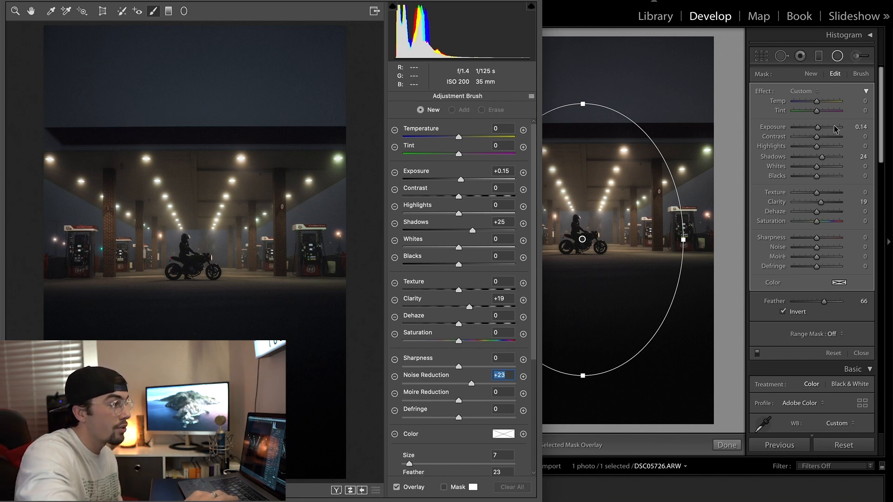
click(840, 56)
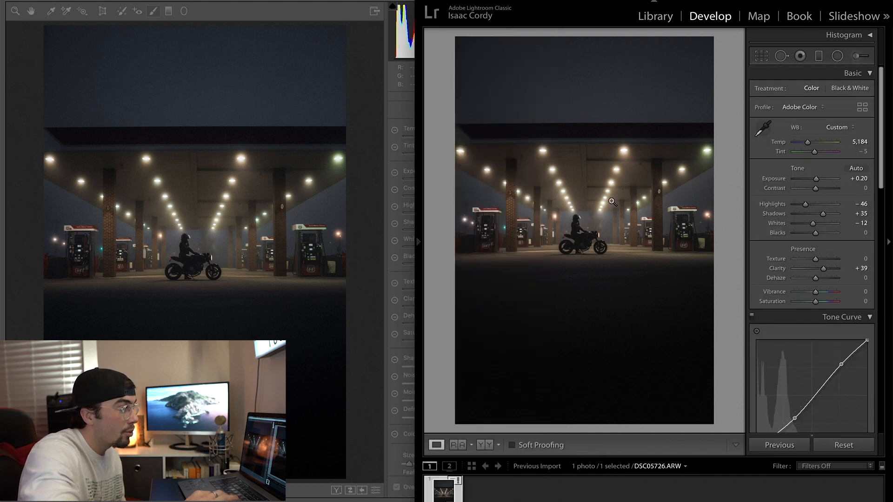
click(863, 56)
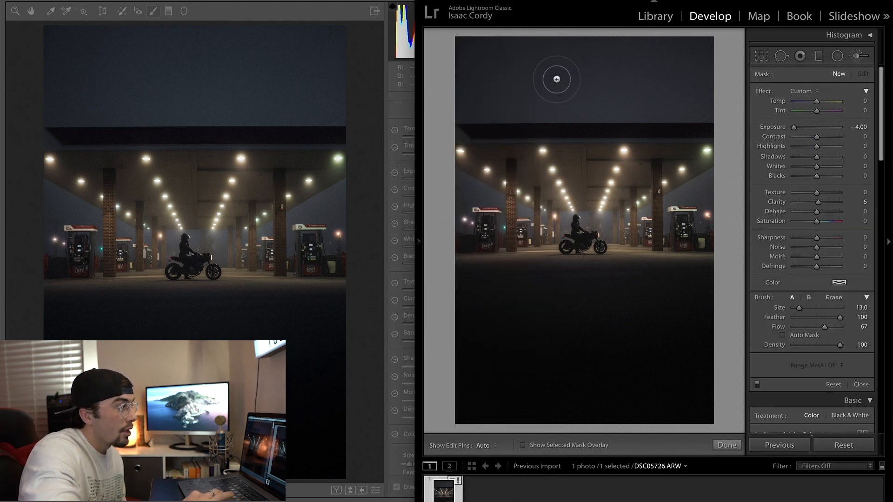
drag(467, 133, 711, 130)
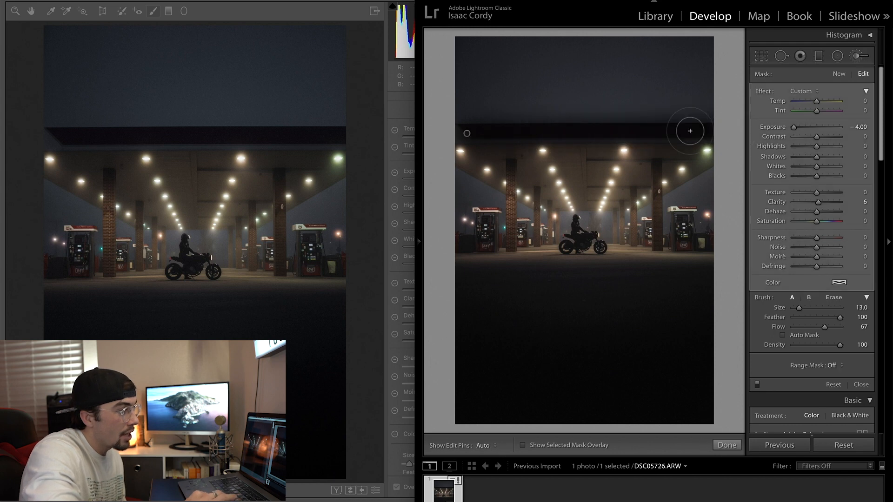
- Set the canopy brush adjustment in Lightroom Classic to Exposure 3.07, Saturation 50 and Tint 46
click(821, 127)
drag(822, 129, 827, 130)
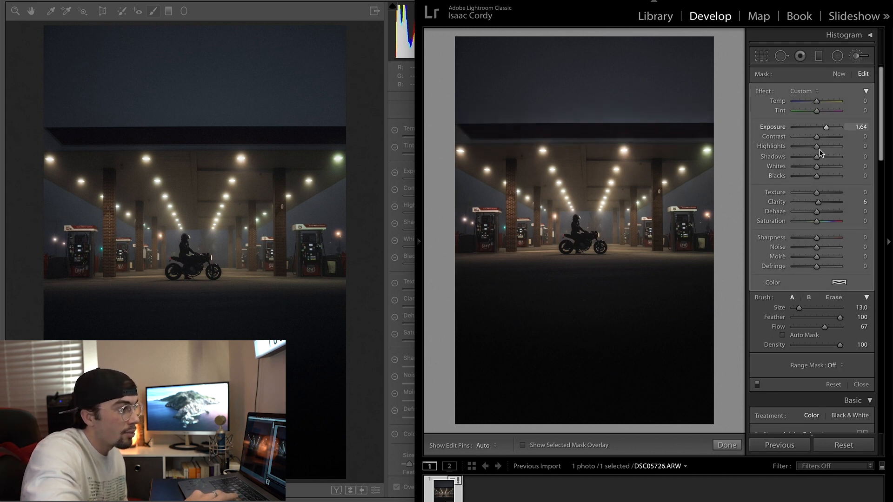
click(828, 220)
click(833, 130)
click(825, 112)
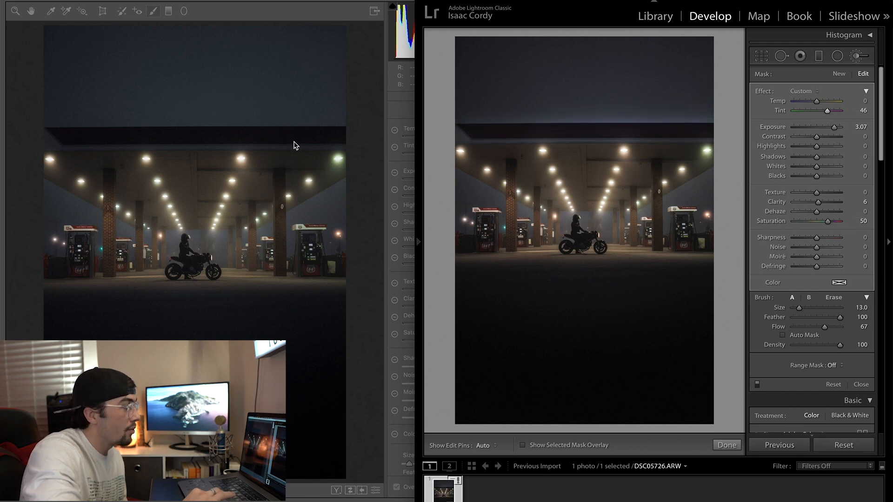
- Brush along the canopy edge in Camera Raw with the Adjustment Brush, setting Exposure to +1.20, Saturation to +22 and Clarity to 0
click(169, 17)
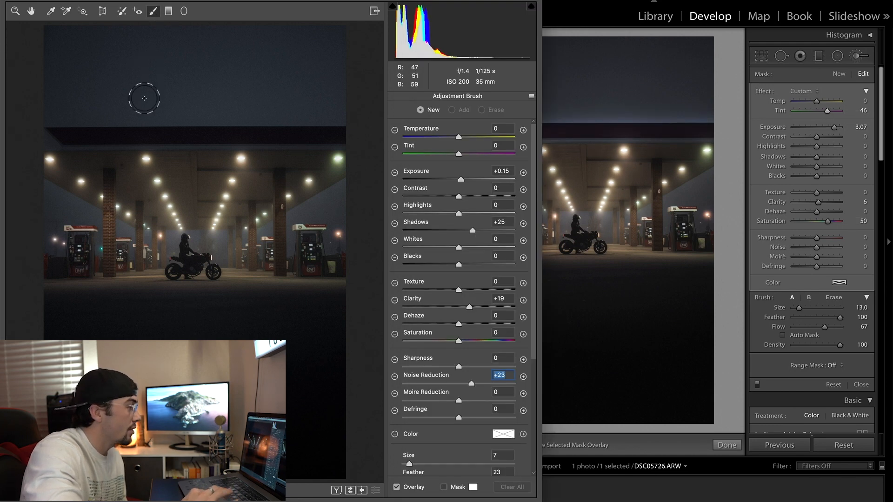
drag(99, 138, 375, 137)
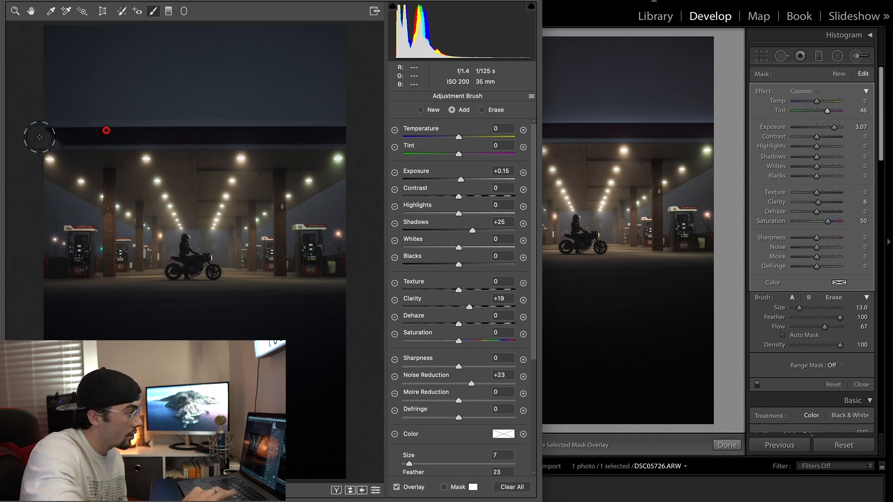
drag(469, 177, 483, 178)
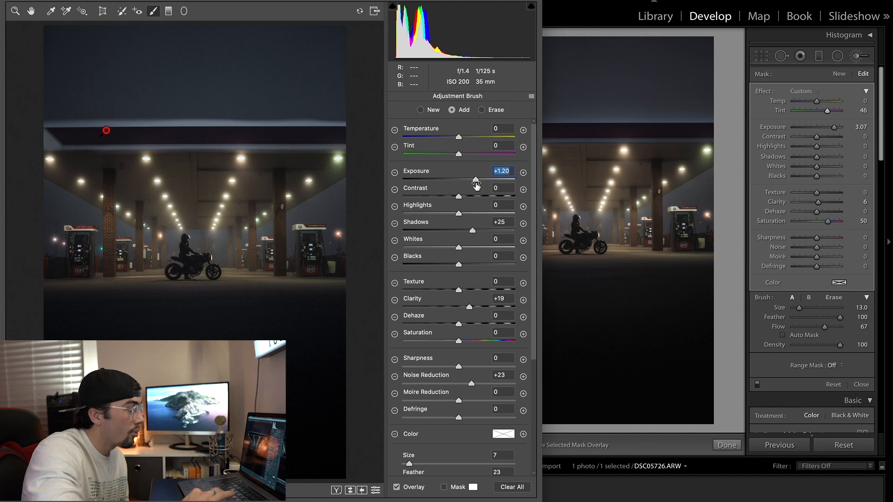
drag(473, 340, 471, 340)
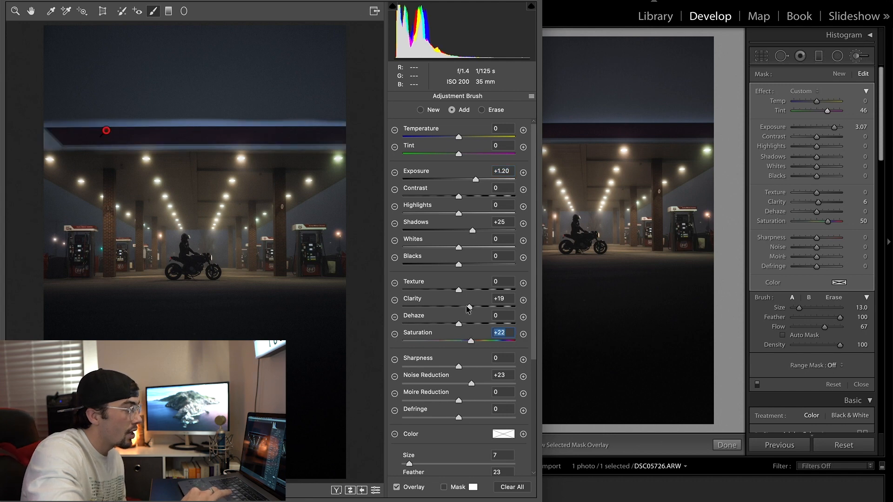
drag(467, 306, 459, 306)
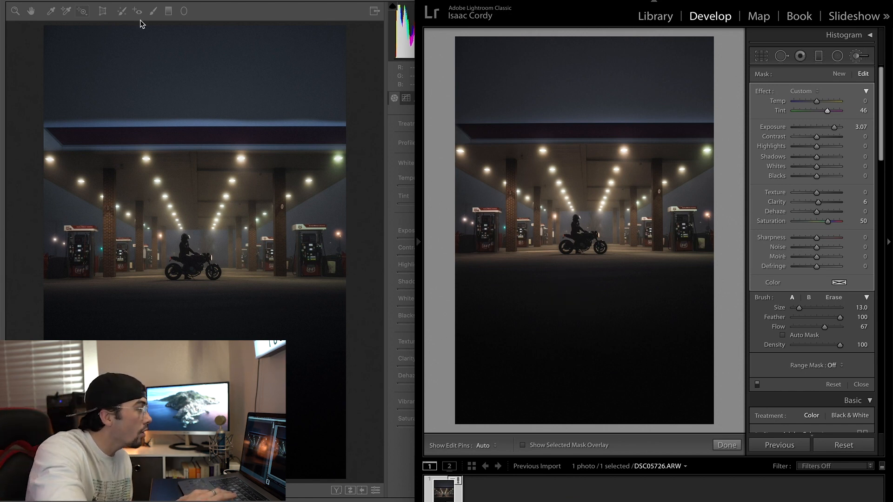
- Delete the canopy brush adjustments in both Camera Raw and Lightroom Classic
click(153, 10)
mouse_move(106, 132)
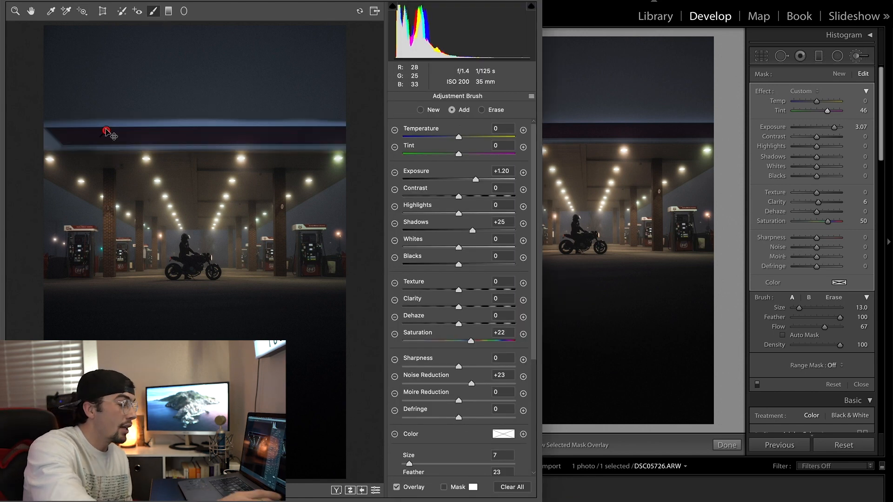
click(528, 133)
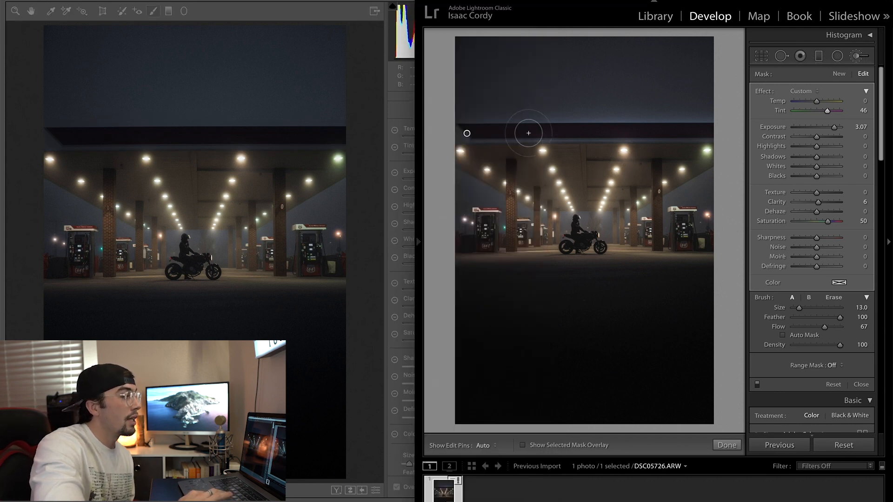
key(Delete)
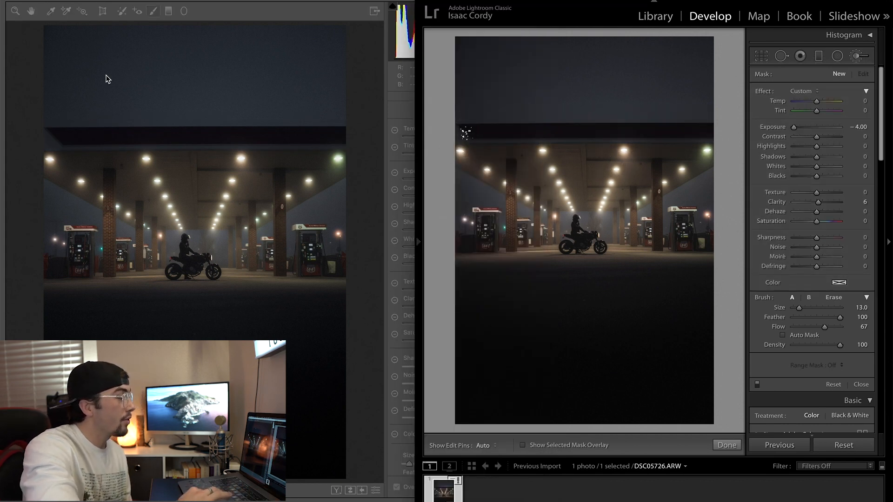
- Apply the Camera Raw edits to the photo in Photoshop and select the Spot Healing Brush tool
click(55, 84)
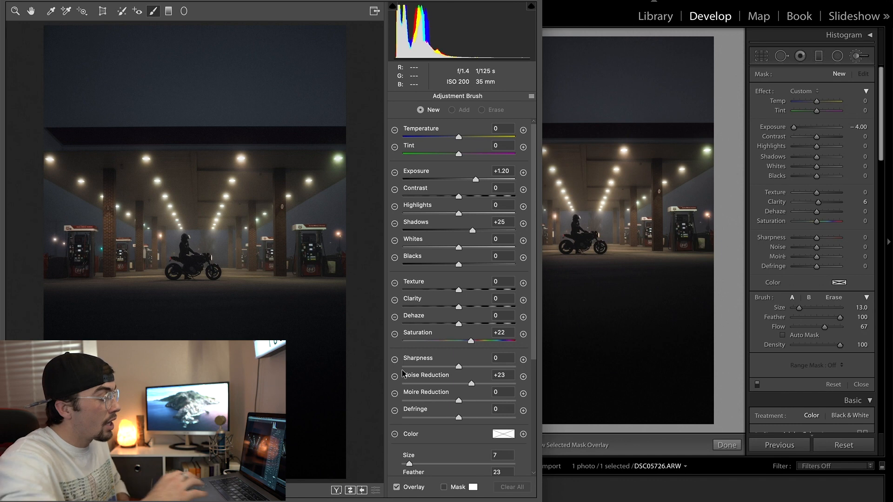
key(f)
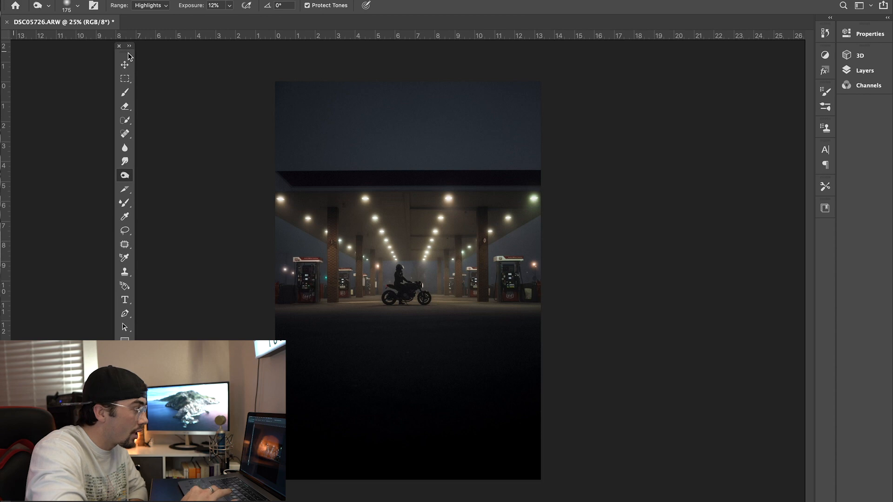
key(j)
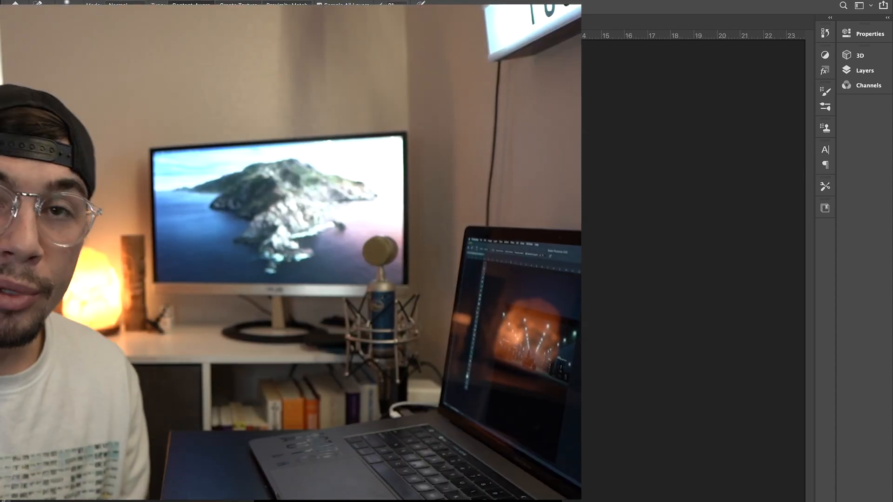